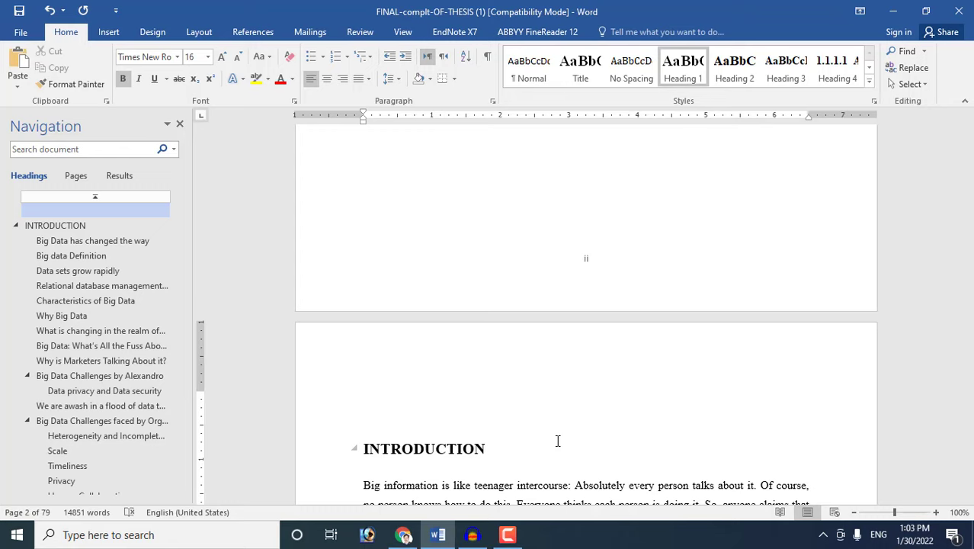
Jump to the Problem Statement section from the Navigation pane's Headings list.
scroll(557, 440, "down", 3)
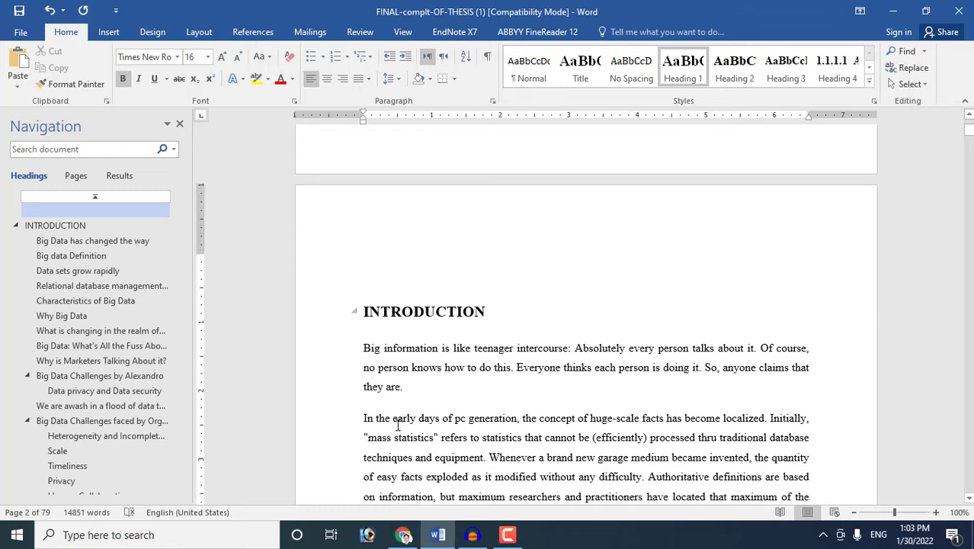
key("ctrl+shift+n")
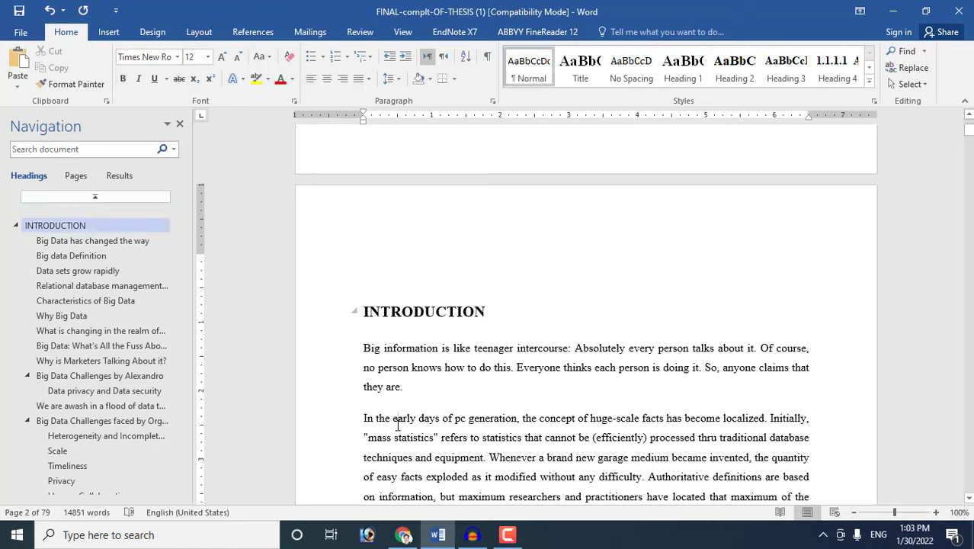
scroll(181, 331, "down", 5)
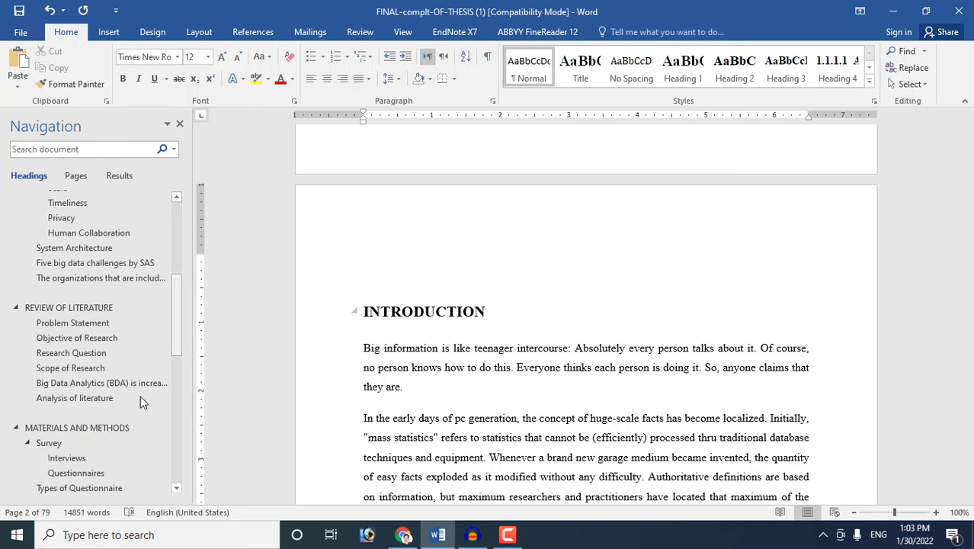
left_click(105, 321)
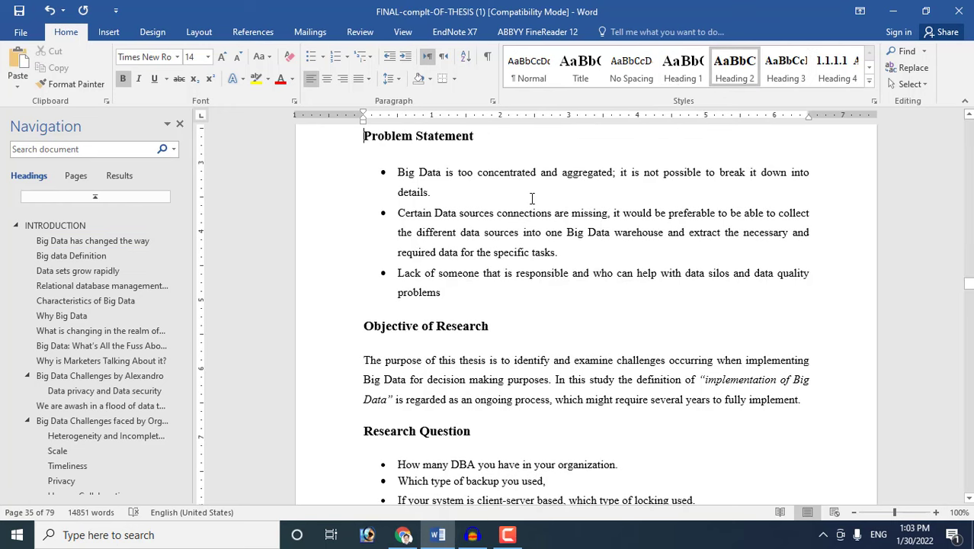
Inspect the Objective of Research heading and a Problem Statement bullet, then return to INTRODUCTION.
left_click(461, 328)
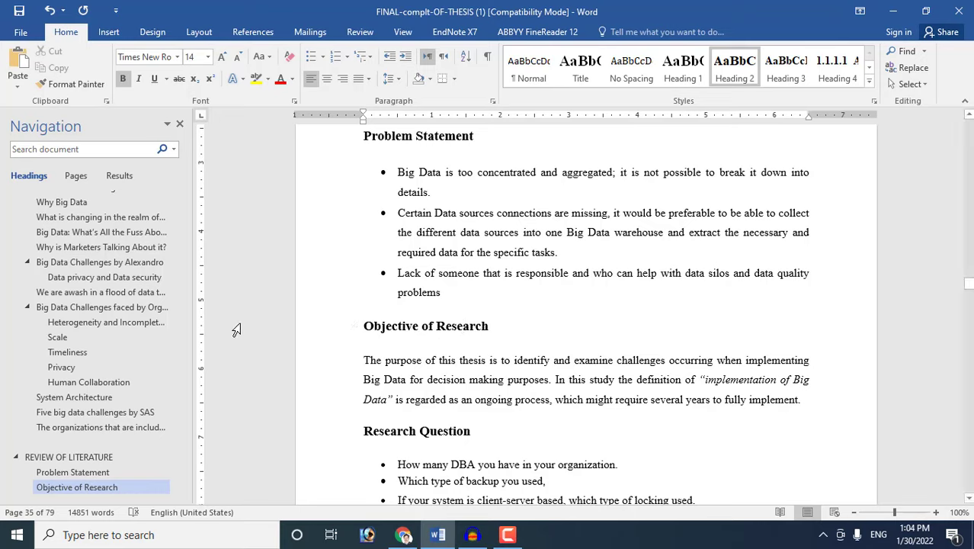
scroll(183, 211, "up", 3)
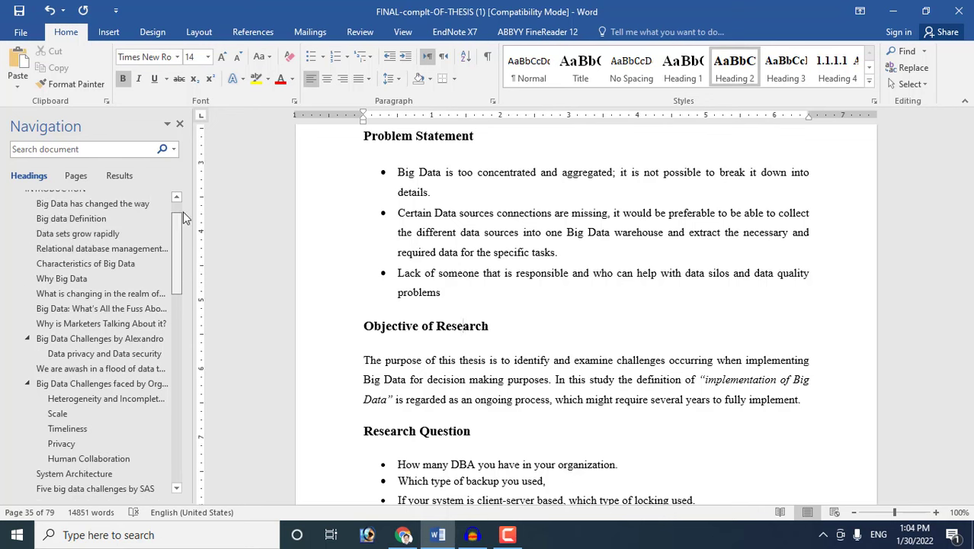
left_click(461, 226)
scroll(183, 249, "up", 3)
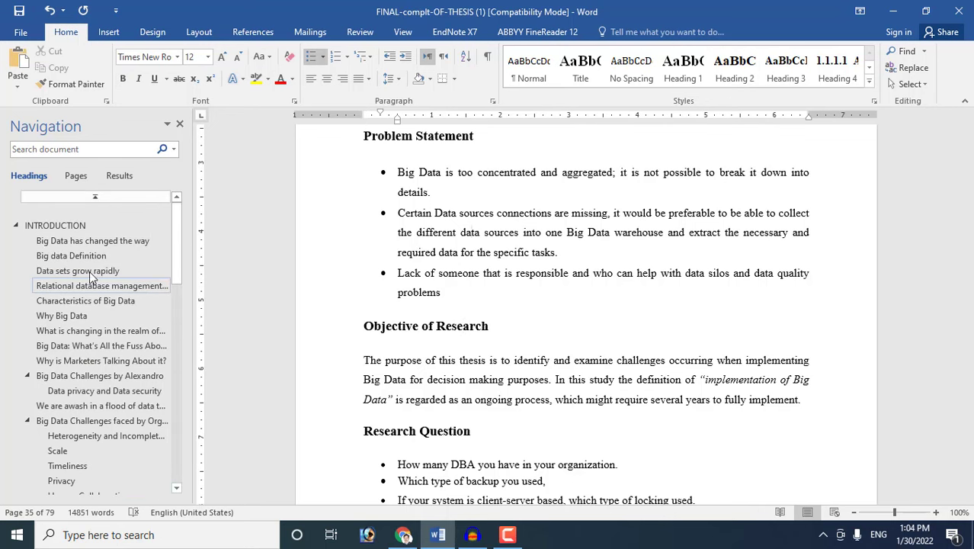
left_click(55, 225)
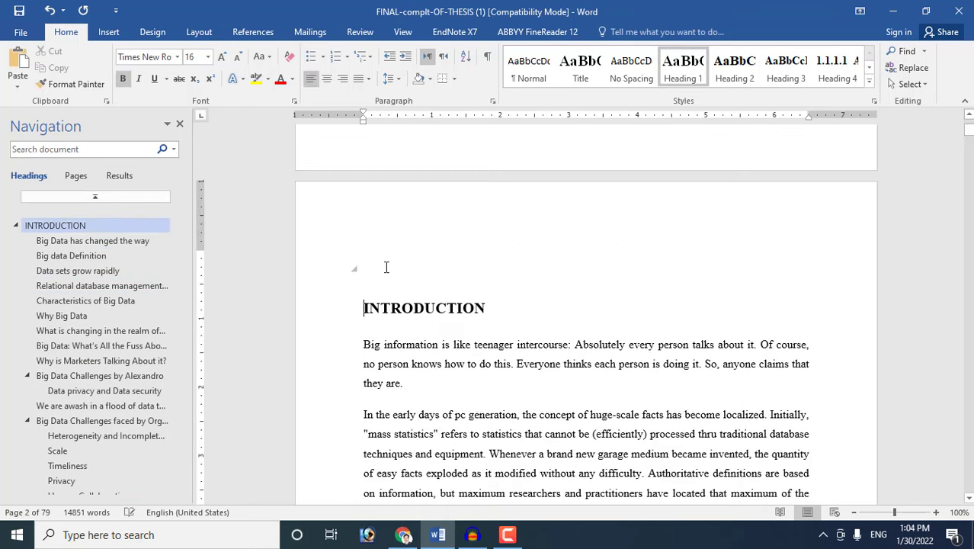
Apply the '1 Heading 1 / 1.1 Heading 2' multilevel list, numbering INTRODUCTION as 2.
left_click(369, 61)
left_click(300, 109)
left_click(367, 58)
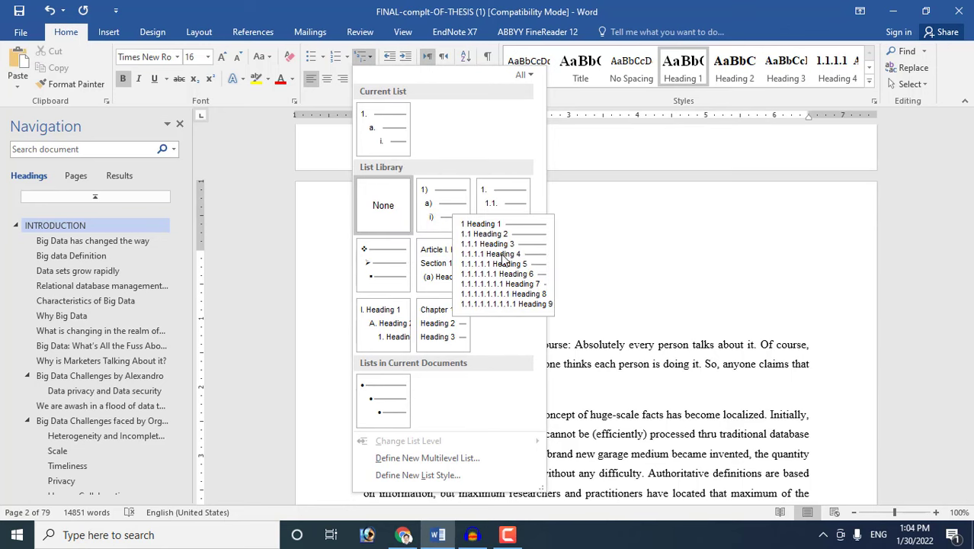
mouse_move(502, 200)
left_click(500, 272)
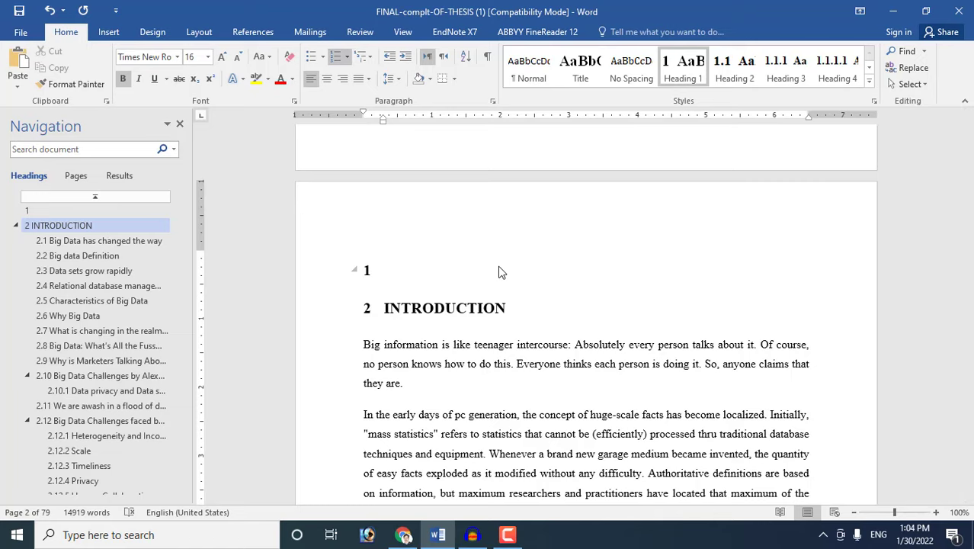
left_click(371, 58)
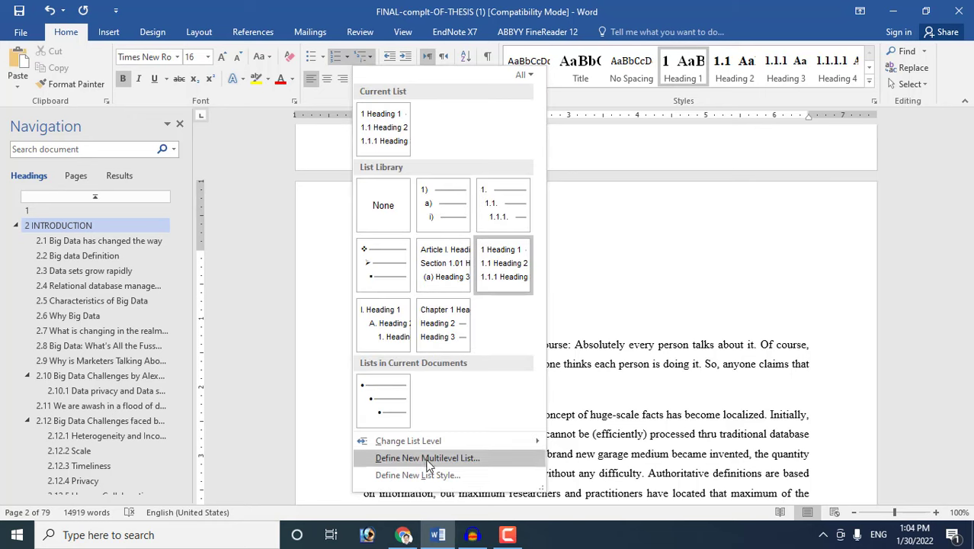
Define a new multilevel list with level 1 reading 'Chapter 2', then select its text indent value.
left_click(428, 460)
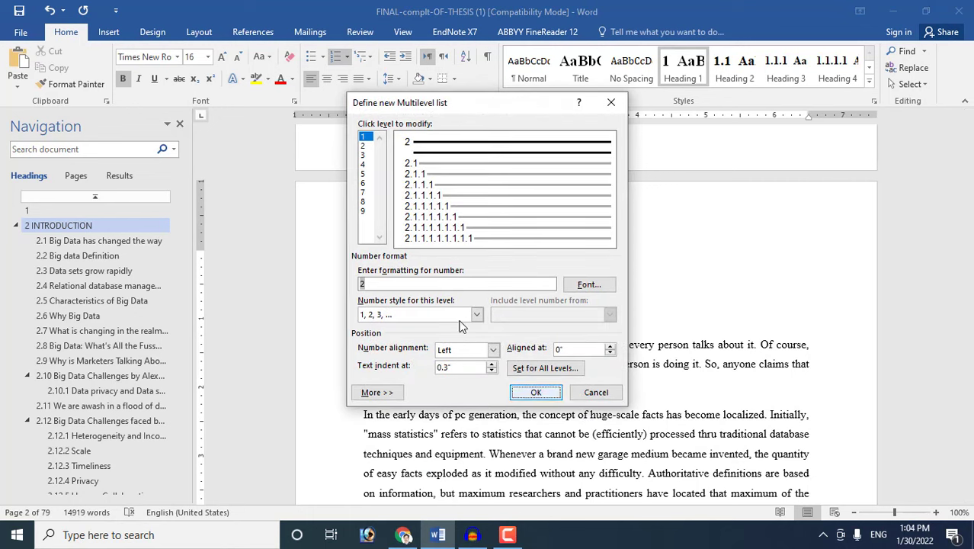
left_click_drag(428, 109, 499, 159)
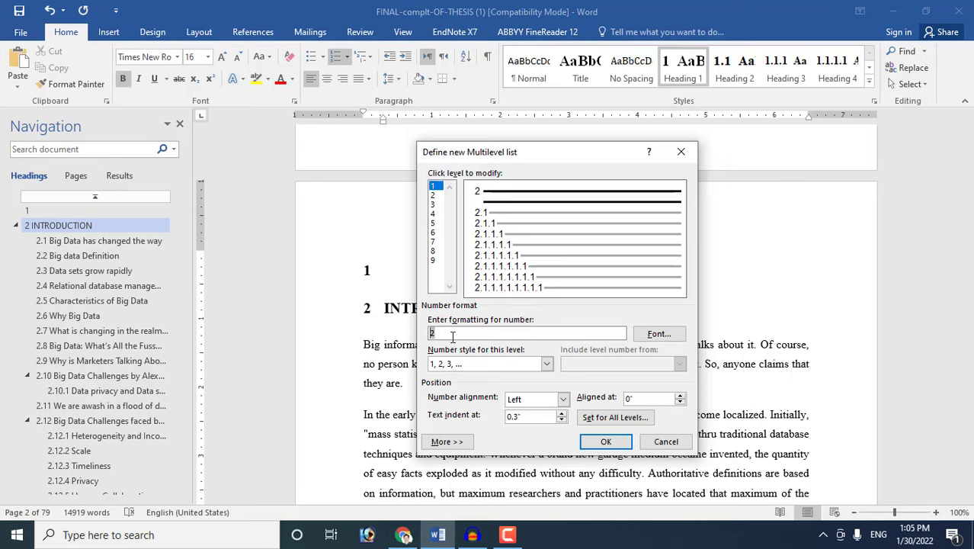
type("Chapter")
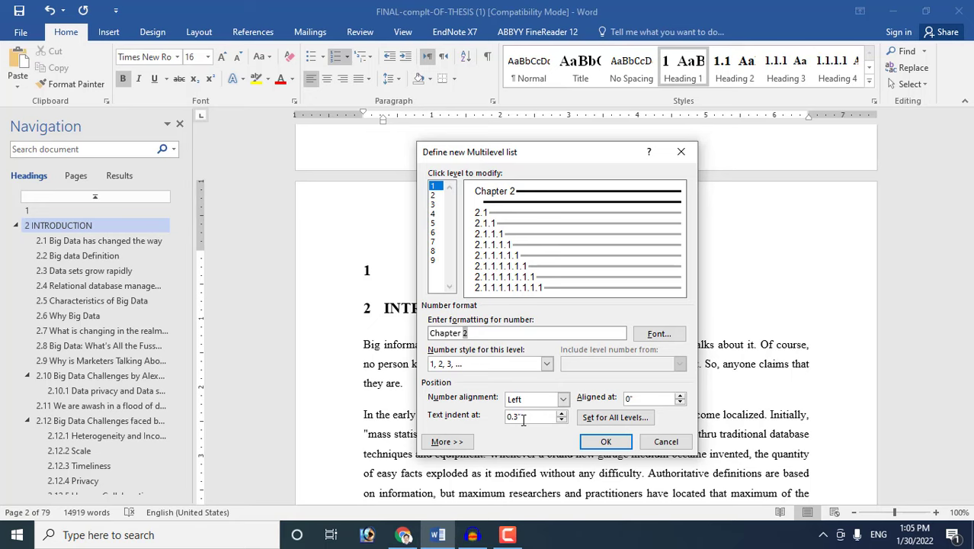
left_click_drag(523, 420, 492, 416)
Set text indent 0, a Space after the number, and 0 indents for all levels, then apply.
type("0")
left_click(451, 442)
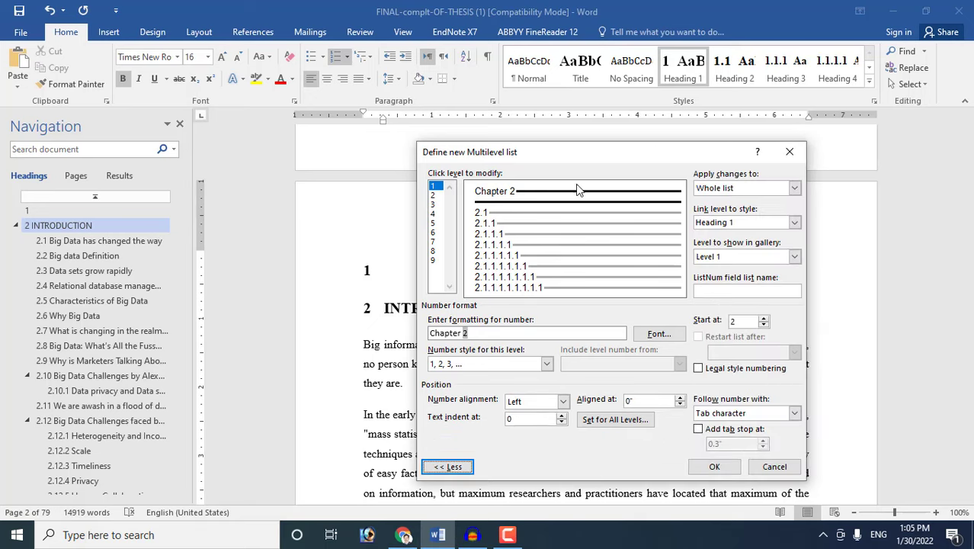
mouse_move(594, 157)
left_mouse_down()
mouse_move(500, 152)
mouse_move(477, 166)
left_mouse_up()
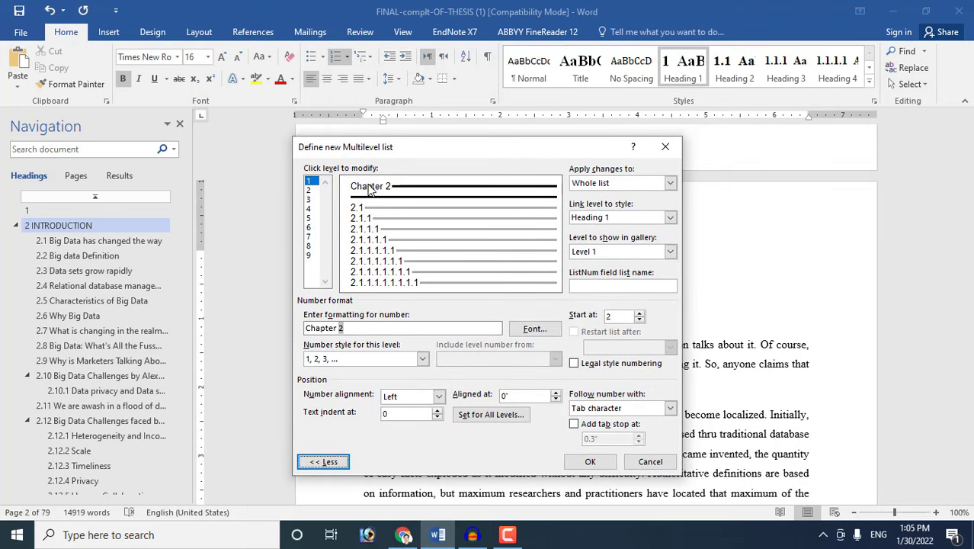
left_click(593, 412)
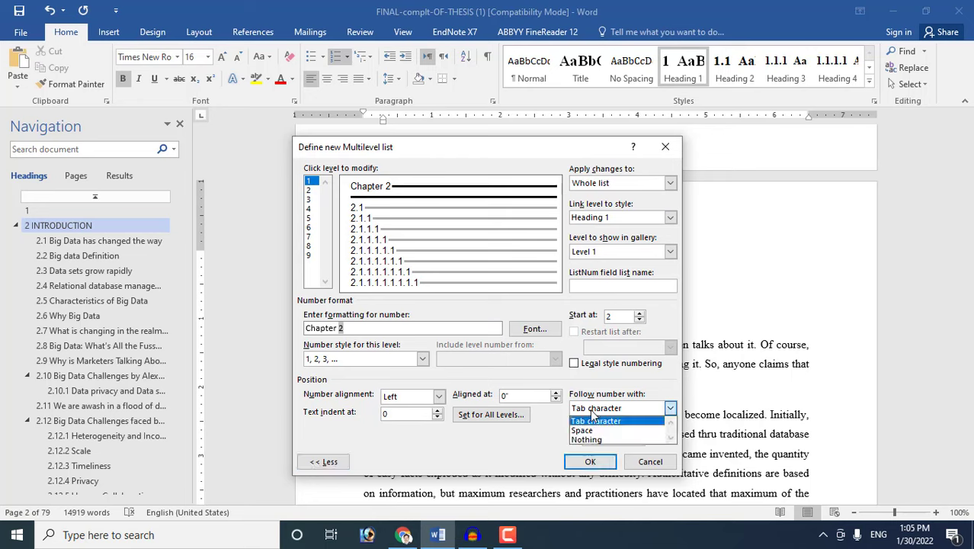
left_click(593, 432)
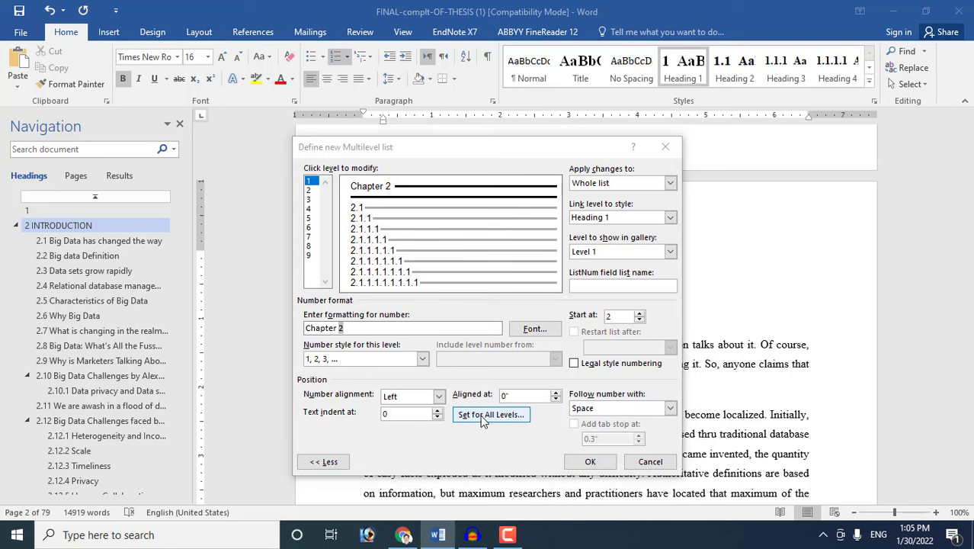
left_click(482, 422)
left_click(499, 289)
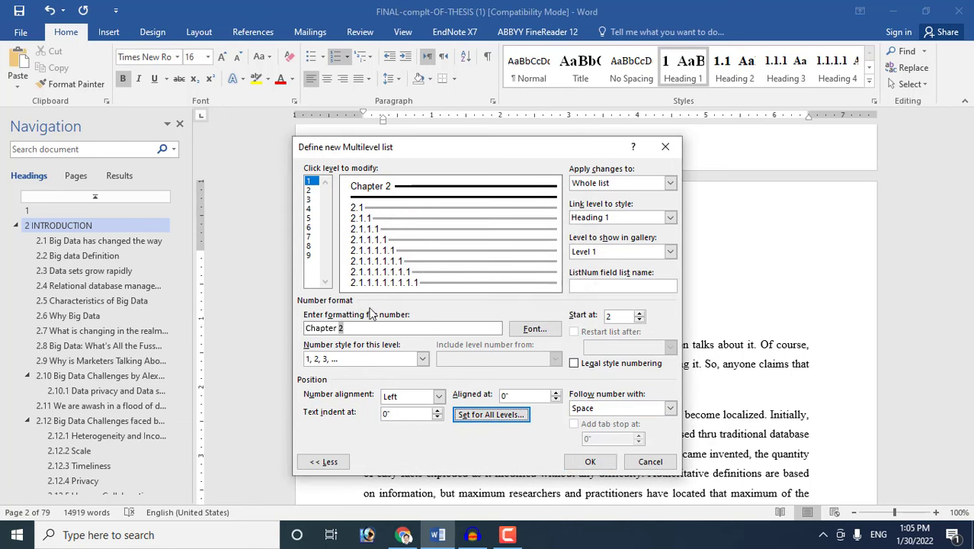
left_click_drag(405, 156, 496, 163)
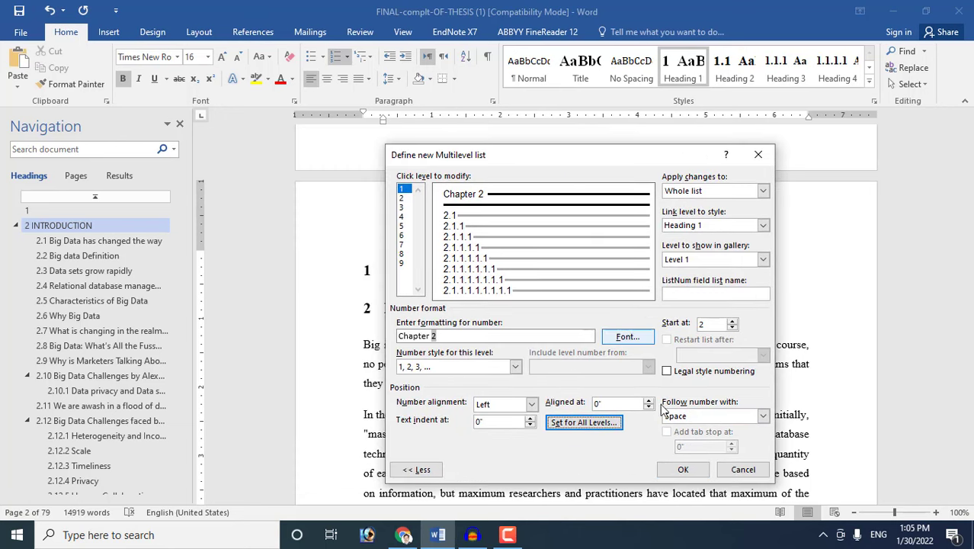
left_click(682, 467)
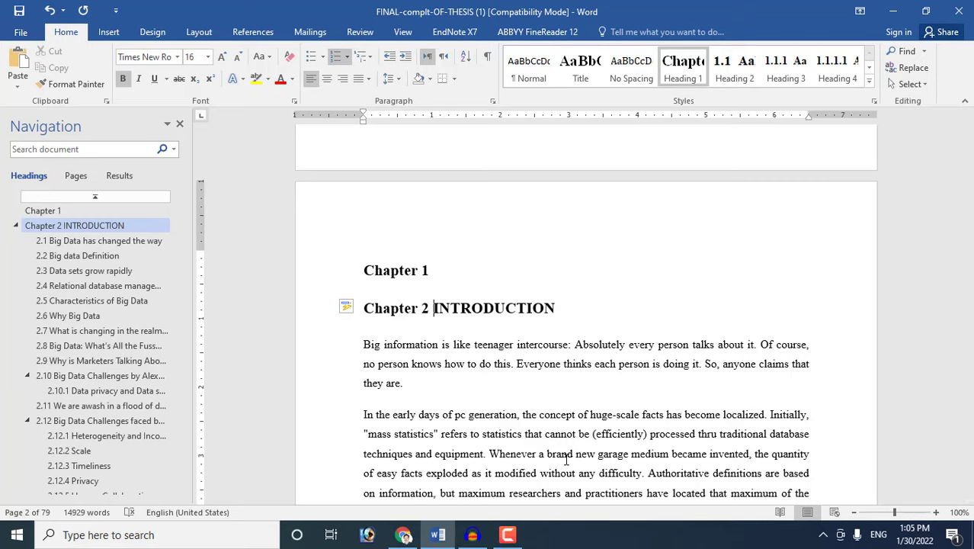
Strip the number from INTRODUCTION, centre it under Chapter 1, and check the renumbered headings.
key("ctrl+BackSpace")
key("ctrl+BackSpace")
left_click(326, 80)
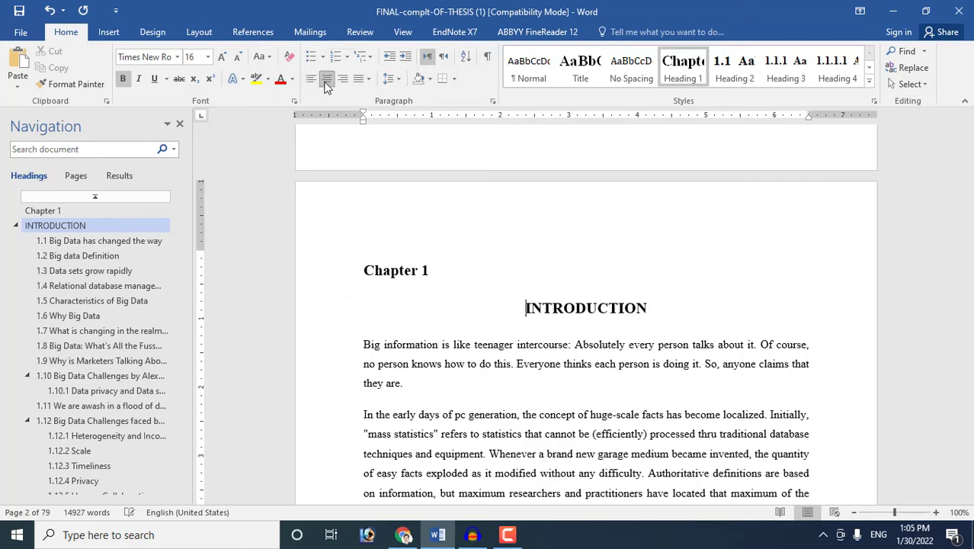
left_click(537, 257)
scroll(537, 258, "up", 2)
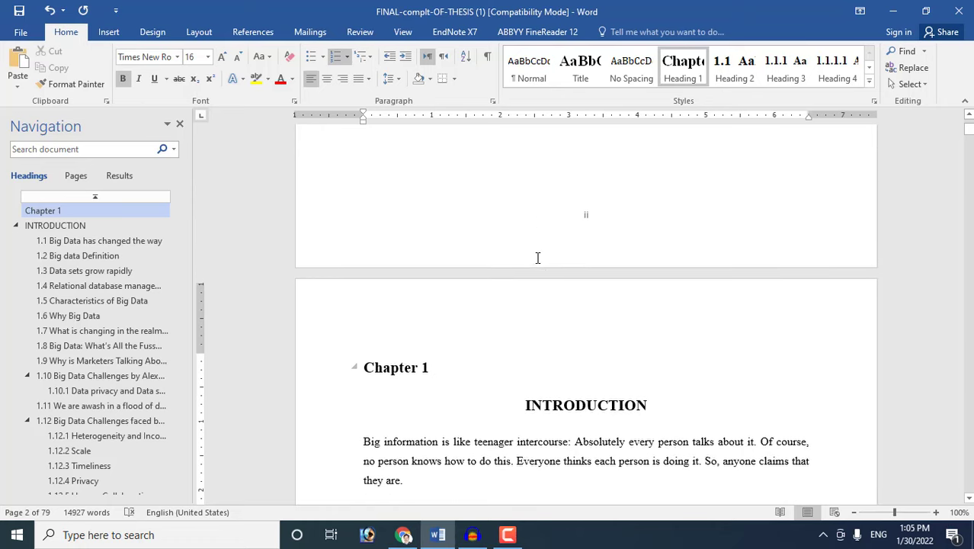
scroll(537, 257, "down", 3)
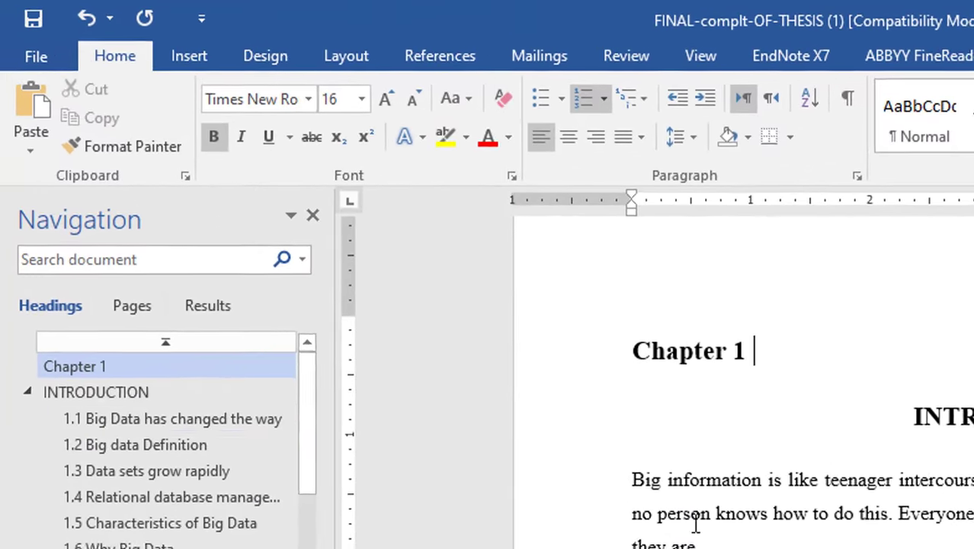
left_click(54, 226)
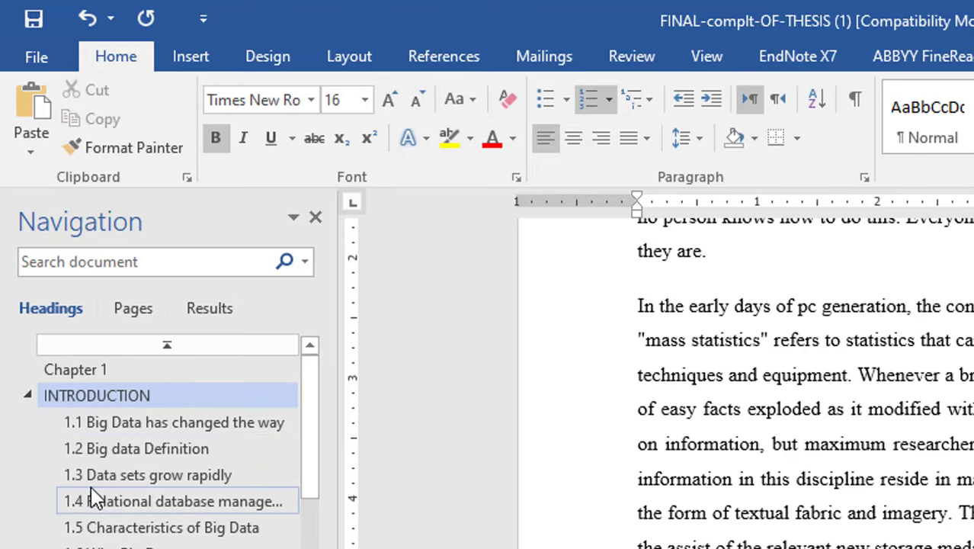
Jump to subsection 1.10.1 Data privacy and Data security on page 11.
scroll(131, 539, "down", 2)
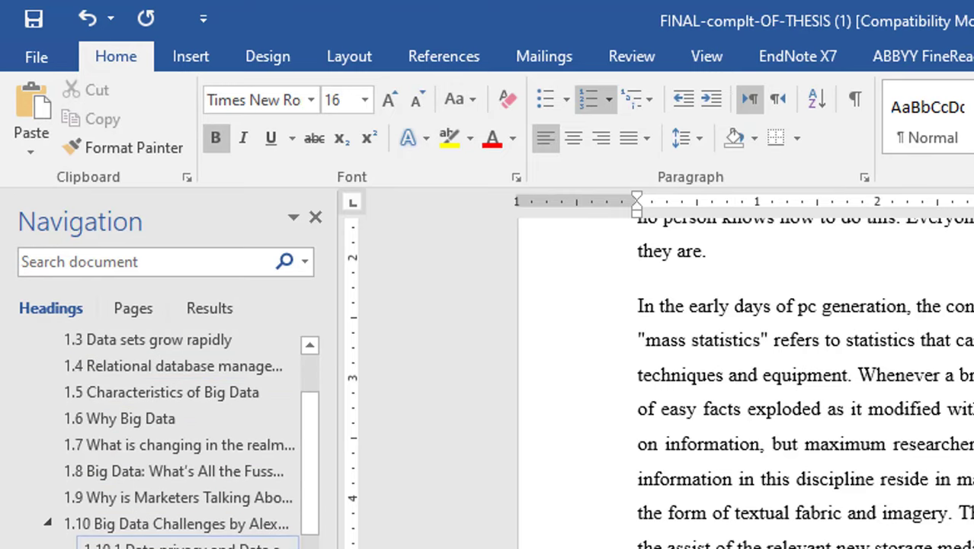
left_click(137, 545)
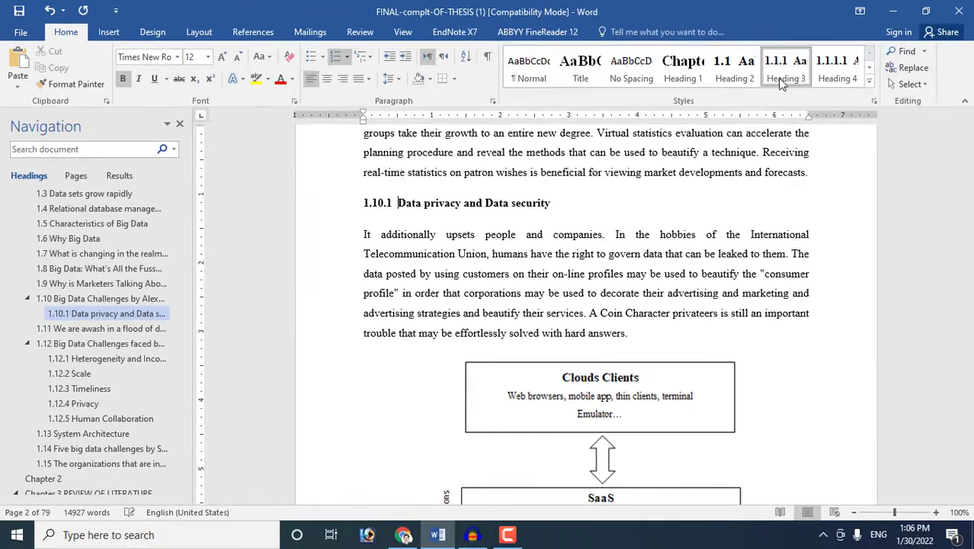
mouse_move(455, 202)
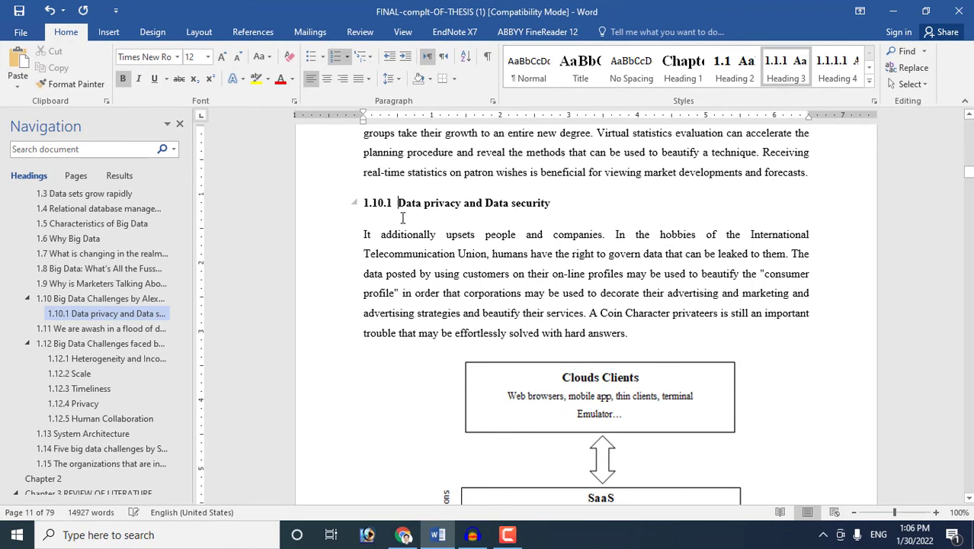
scroll(95, 352, "down", 1)
scroll(95, 356, "down", 2)
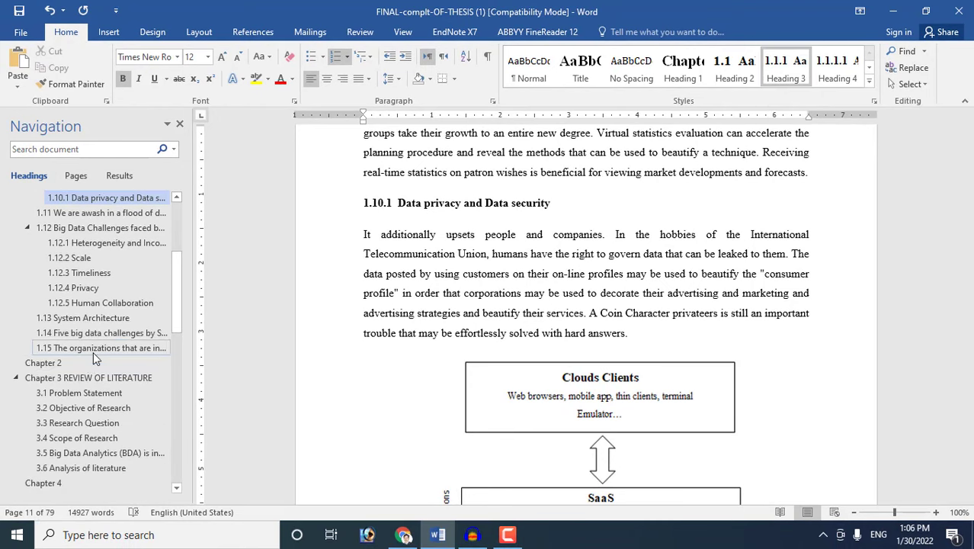
Delete the old Chapter 3 prefix from REVIEW OF LITERATURE and centre the heading.
left_click(87, 364)
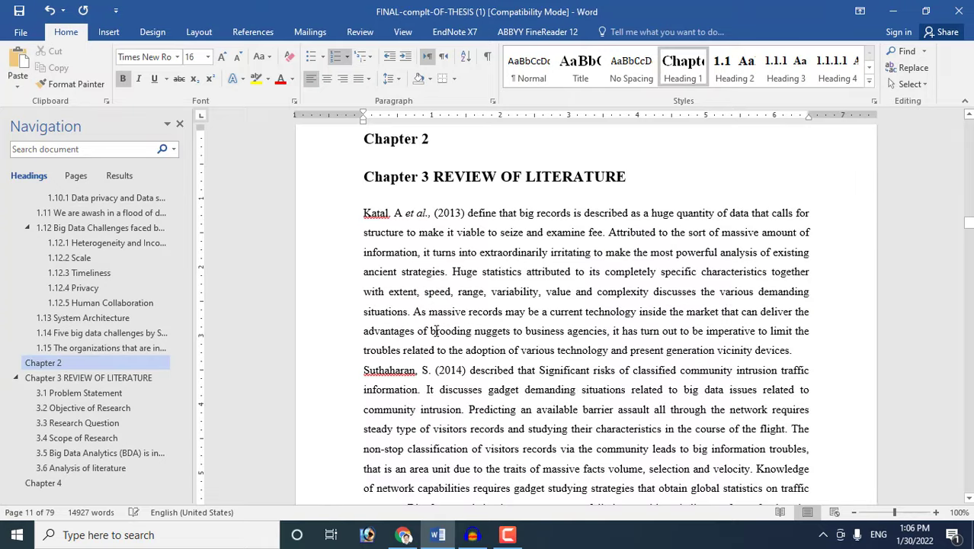
left_click(433, 245)
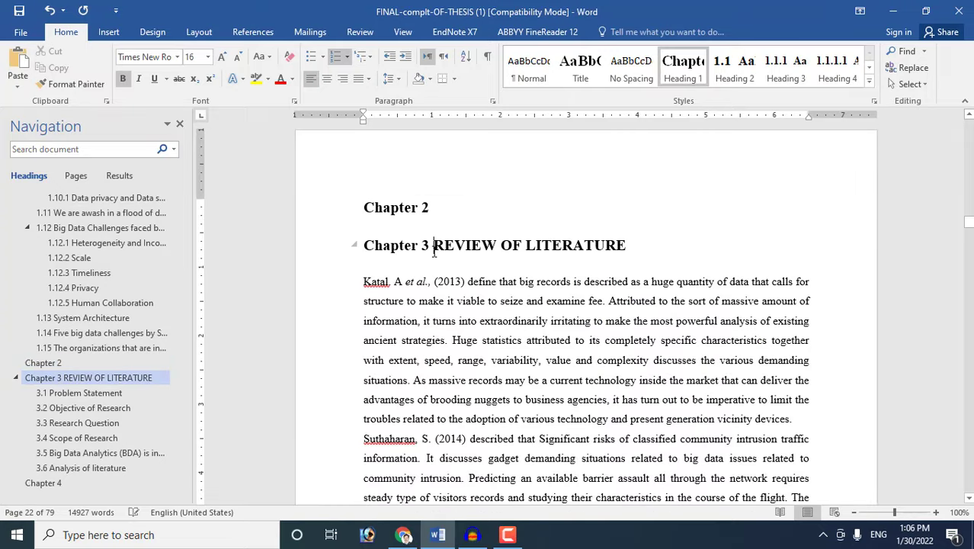
key("BackSpace")
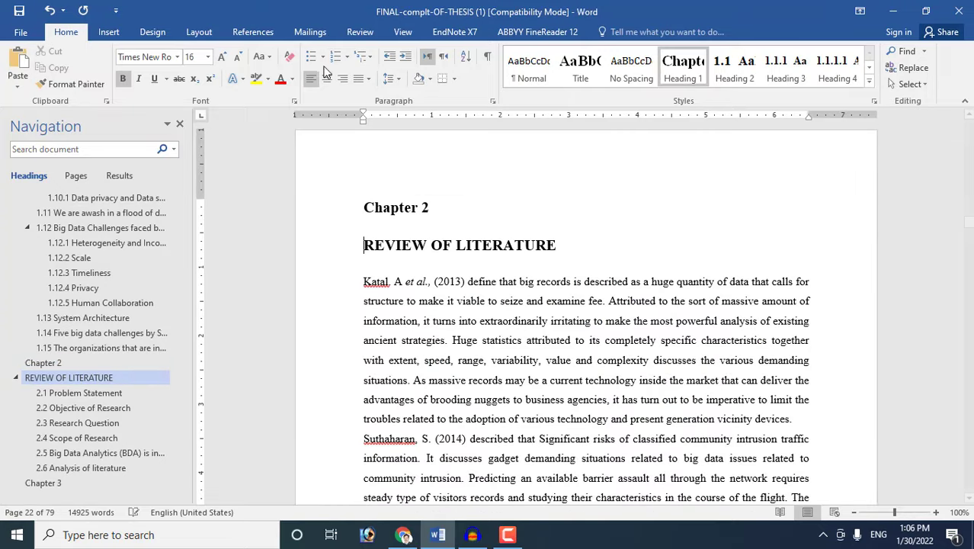
left_click(326, 78)
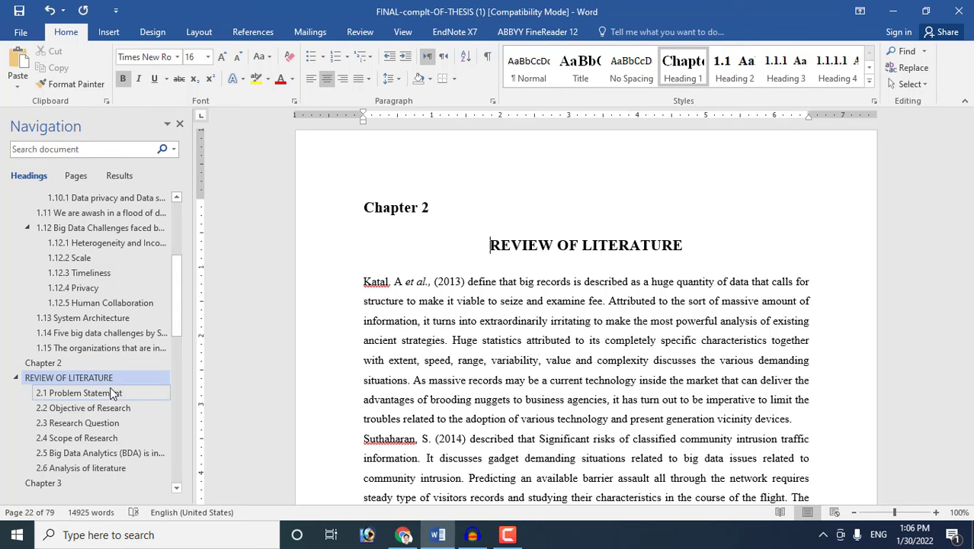
Check the renumbered sections 2.1 Problem Statement through 2.6 Analysis of literature.
scroll(113, 392, "down", 1)
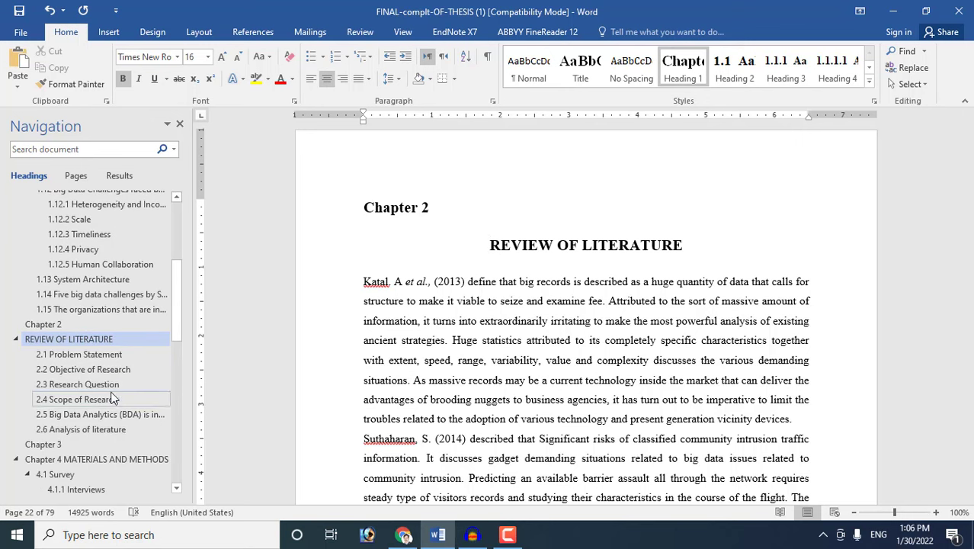
left_click(100, 353)
left_click(64, 385)
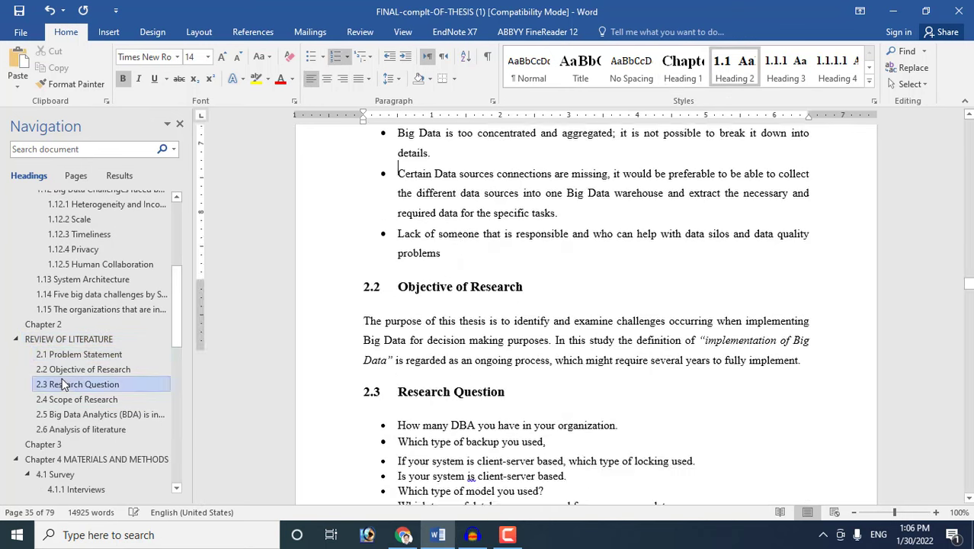
left_click(85, 400)
left_click(126, 412)
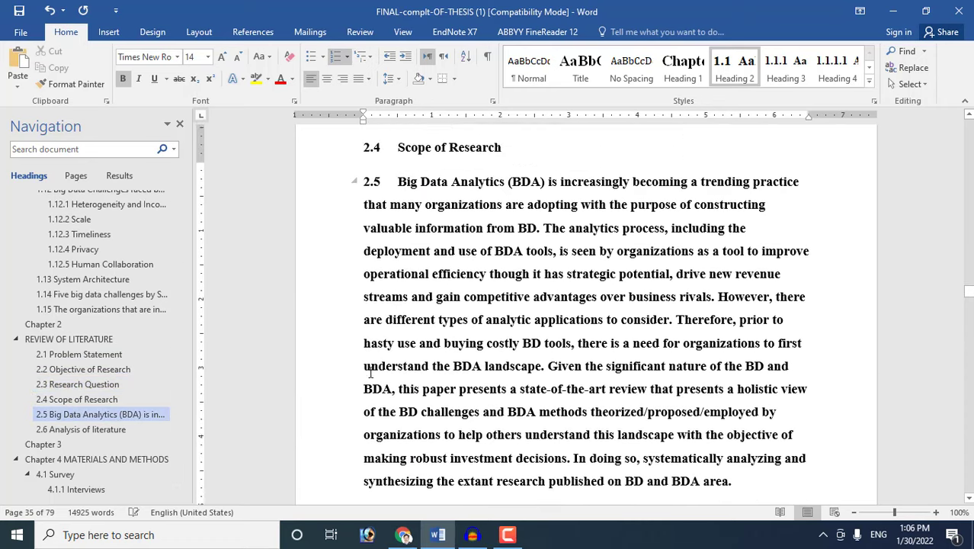
left_click(68, 429)
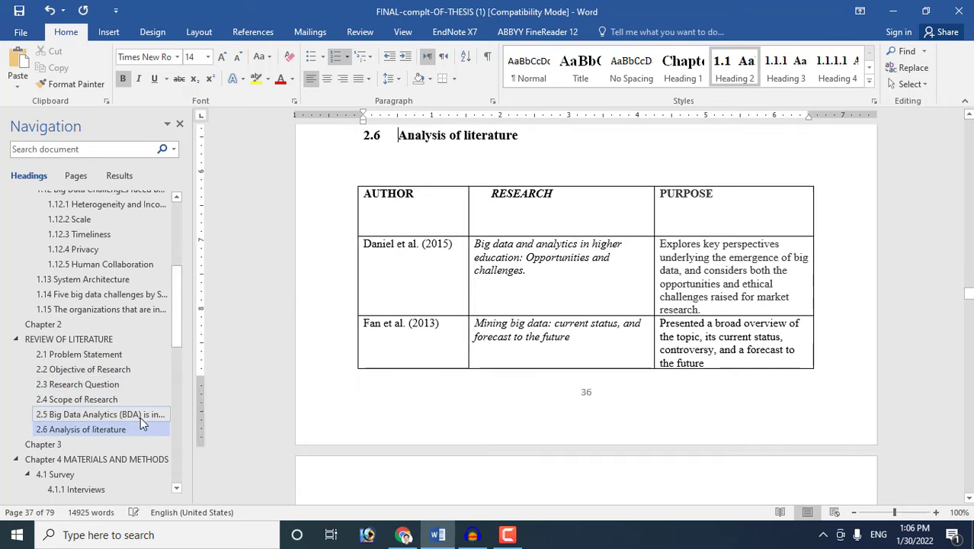
Delete the old Chapter 4 prefix from MATERIALS AND METHODS and centre the heading.
left_click(61, 446)
left_click(432, 176)
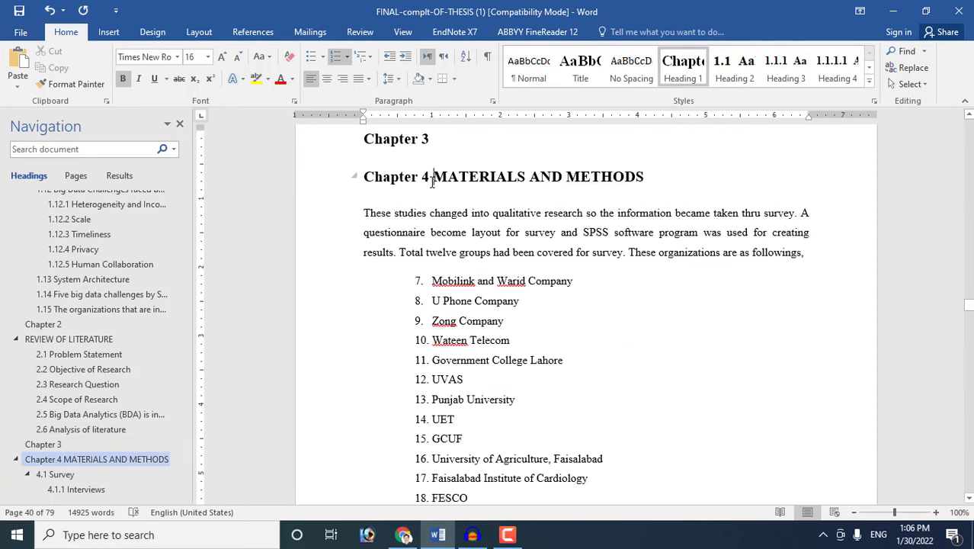
key("BackSpace")
key("BackSpace")
key("BackSpace")
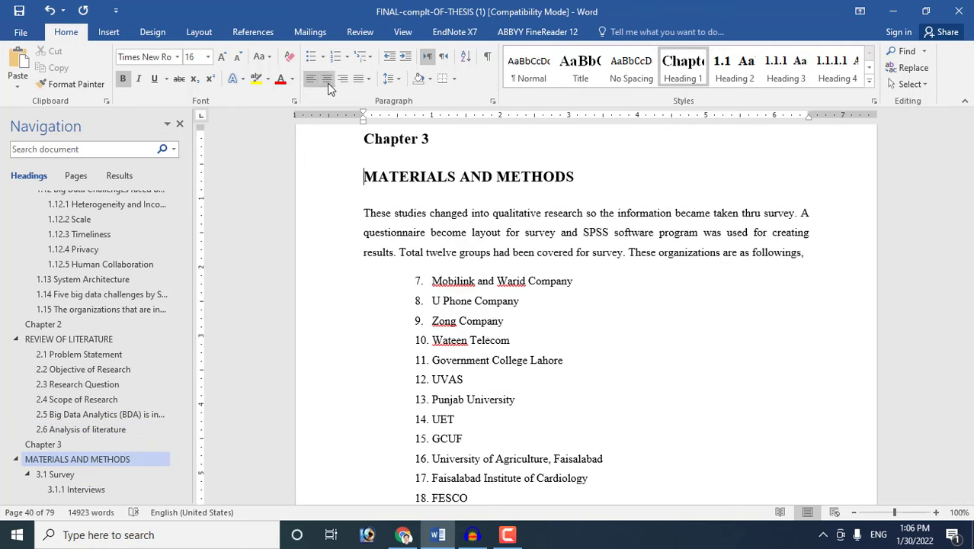
left_click(326, 79)
scroll(99, 408, "down", 1)
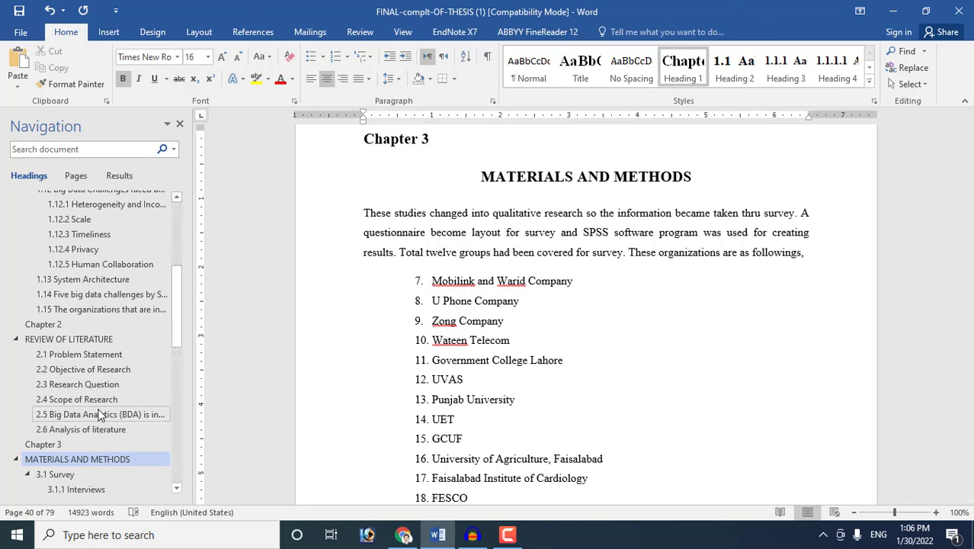
scroll(98, 407, "down", 1)
scroll(80, 439, "down", 2)
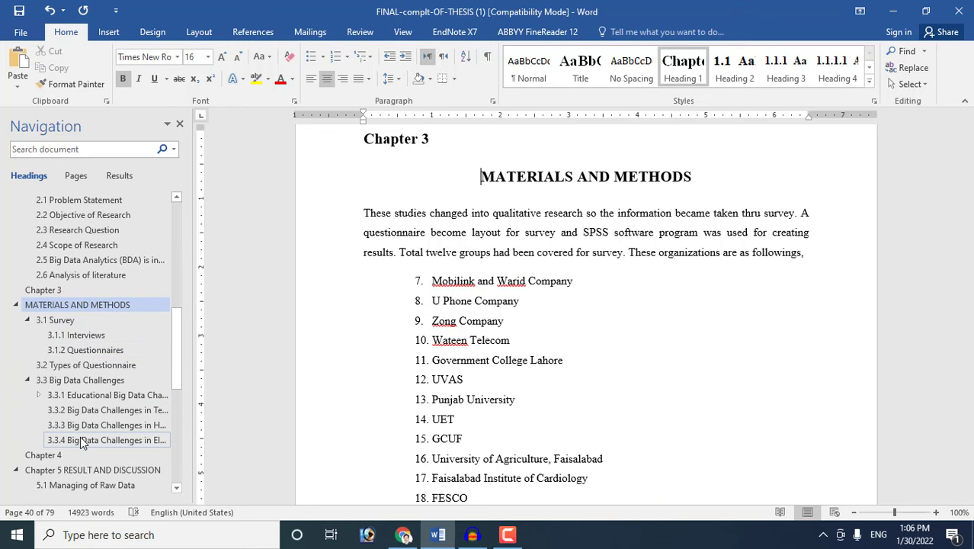
scroll(69, 411, "down", 2)
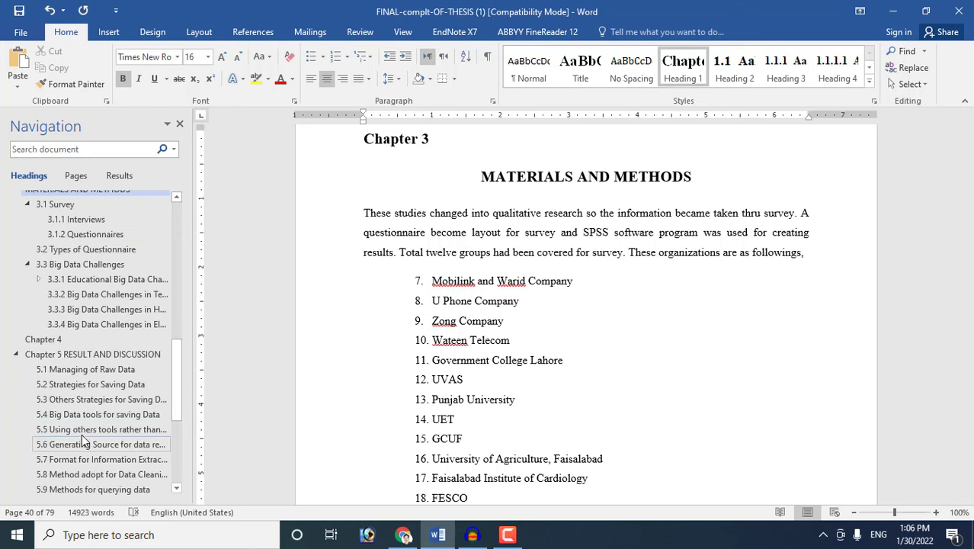
Delete the old Chapter 5 prefix from RESULT AND DISCUSSION and centre it under Chapter 4.
left_click(65, 342)
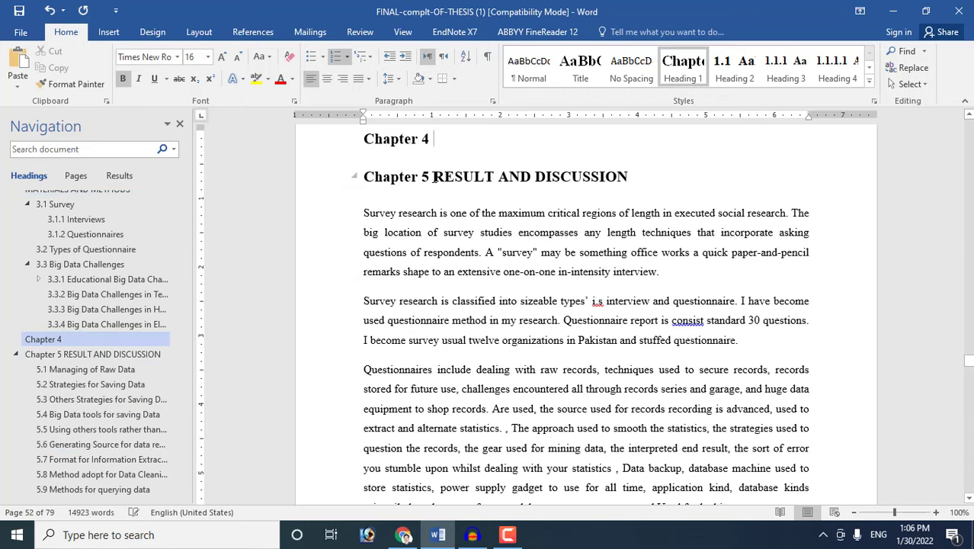
left_click(433, 179)
key("BackSpace")
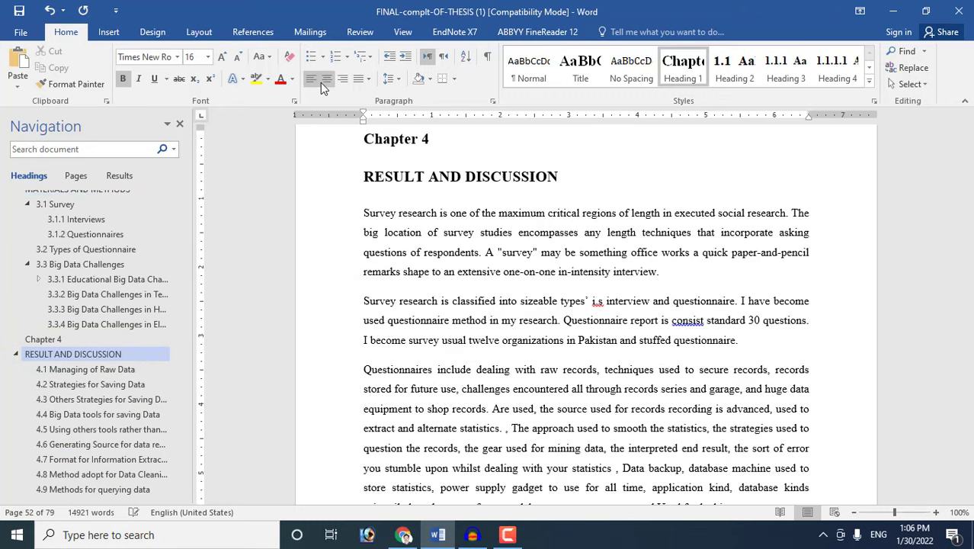
left_click(326, 79)
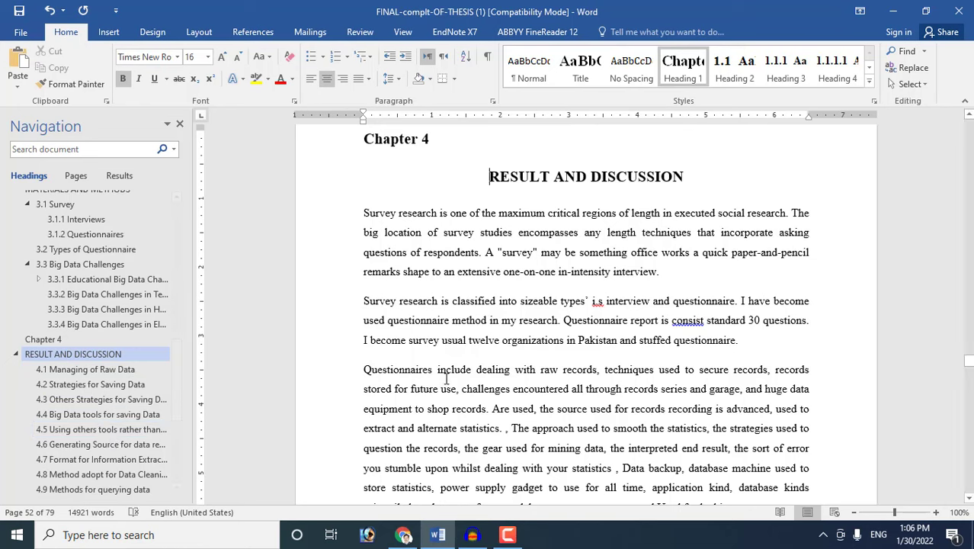
scroll(446, 383, "down", 5)
scroll(446, 383, "down", 3)
scroll(446, 382, "down", 3)
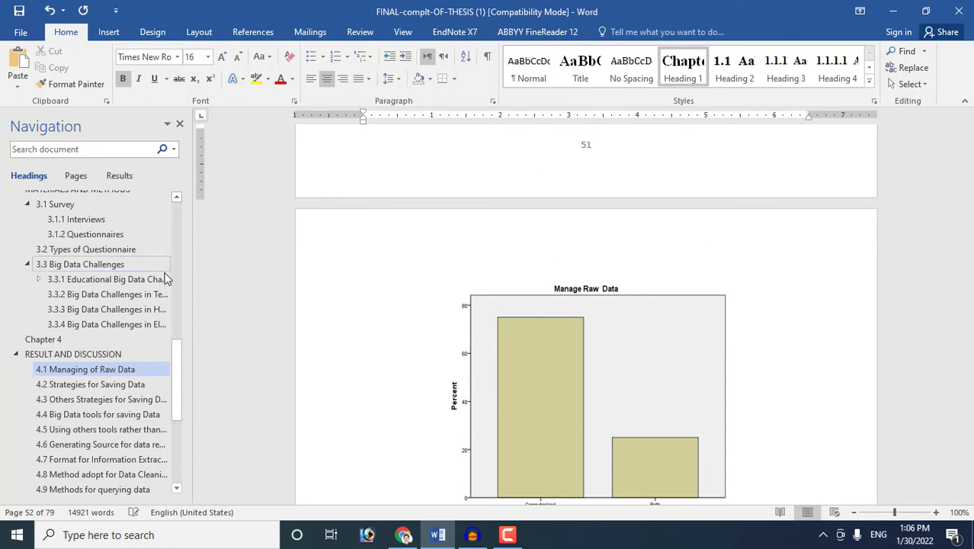
left_click_drag(181, 364, 187, 419)
scroll(189, 421, "down", 1)
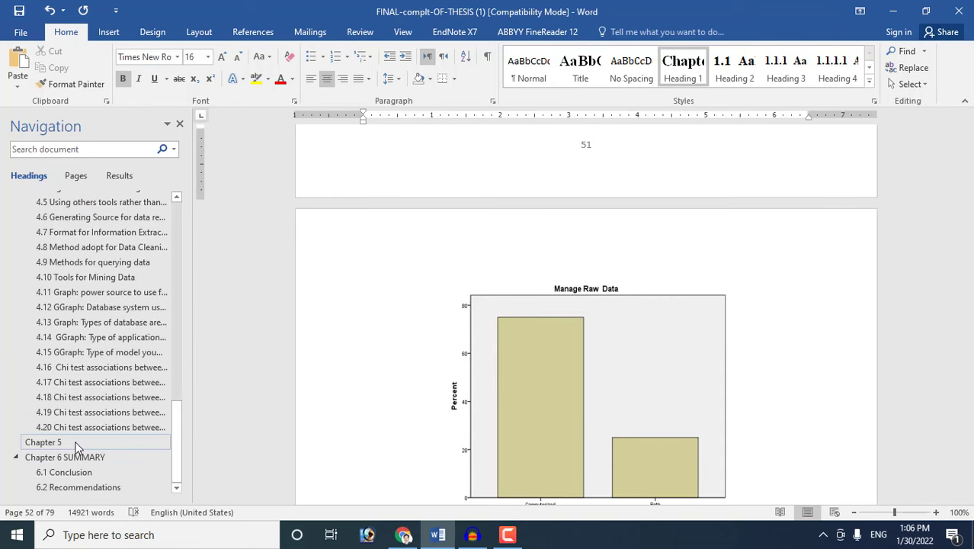
Delete the Chapter 6 prefix from SUMMARY and centre it, giving sections 5.1 Conclusion and 5.2 Recommendations.
left_click(48, 441)
left_click(432, 186)
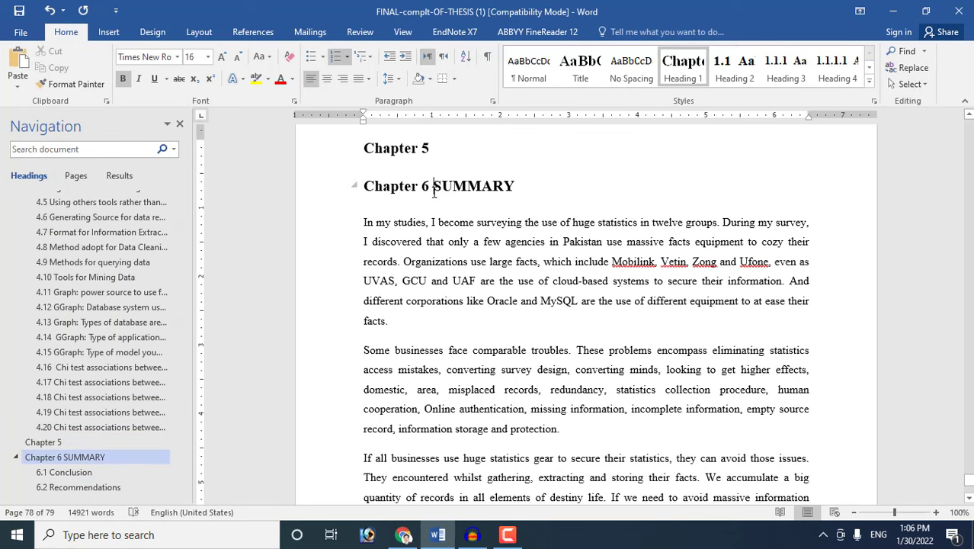
key("shift+Home")
key("BackSpace")
left_click(327, 79)
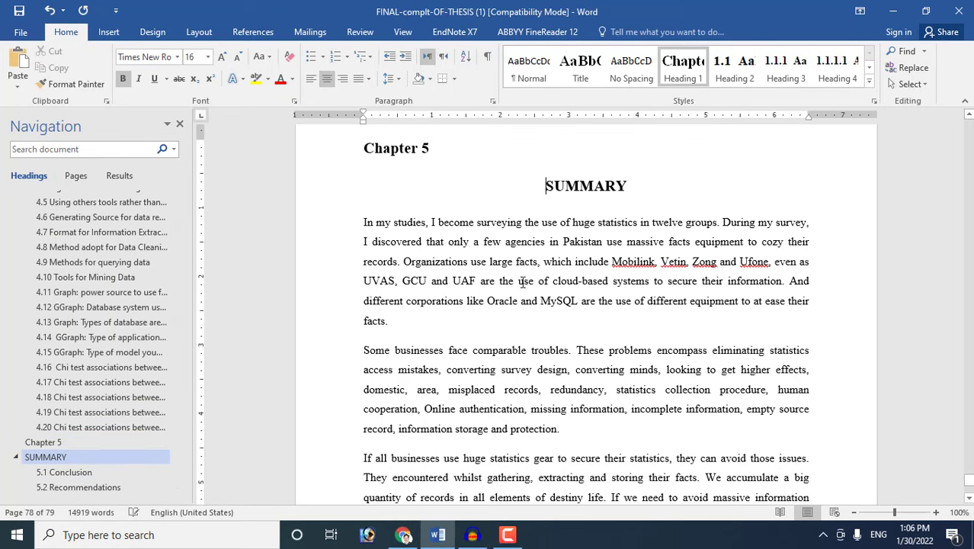
scroll(526, 320, "down", 2)
scroll(529, 377, "down", 3)
scroll(529, 377, "down", 2)
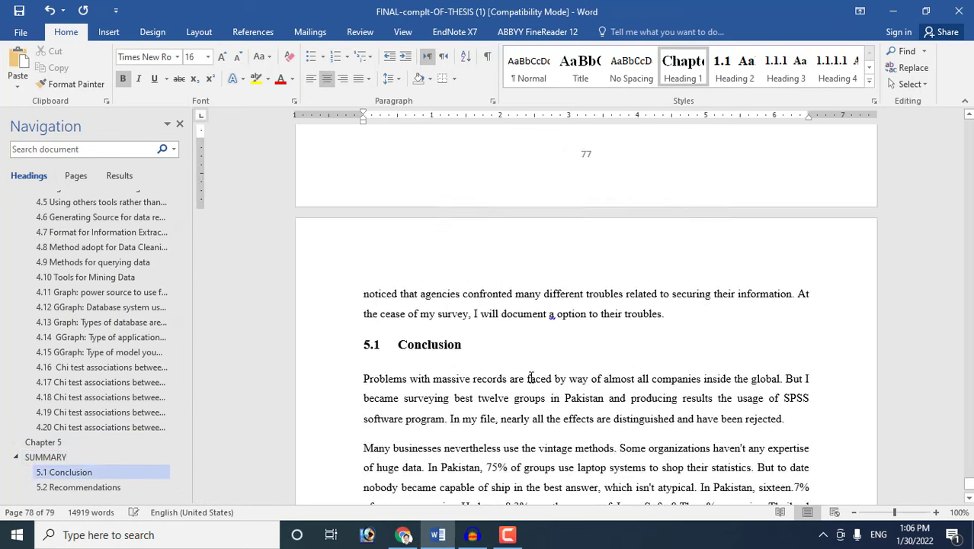